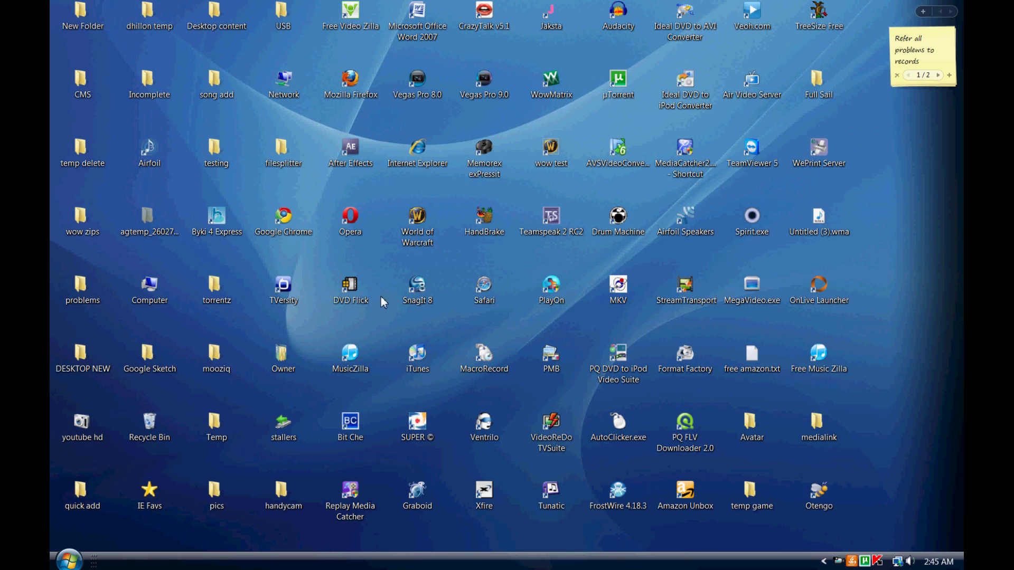
Launch Internet Explorer from the Start menu and dismiss its welcome setup prompt
click(68, 560)
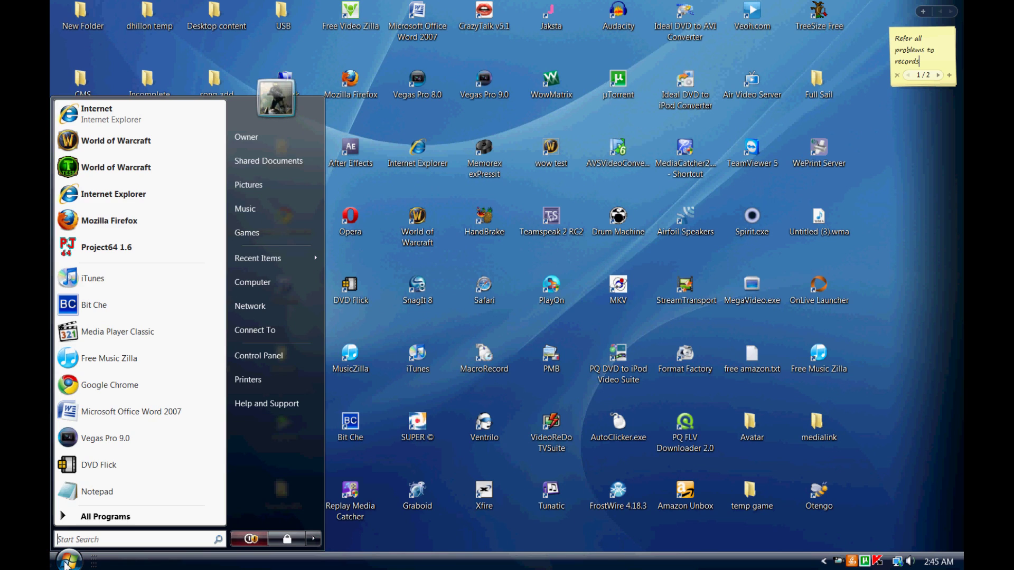
click(135, 115)
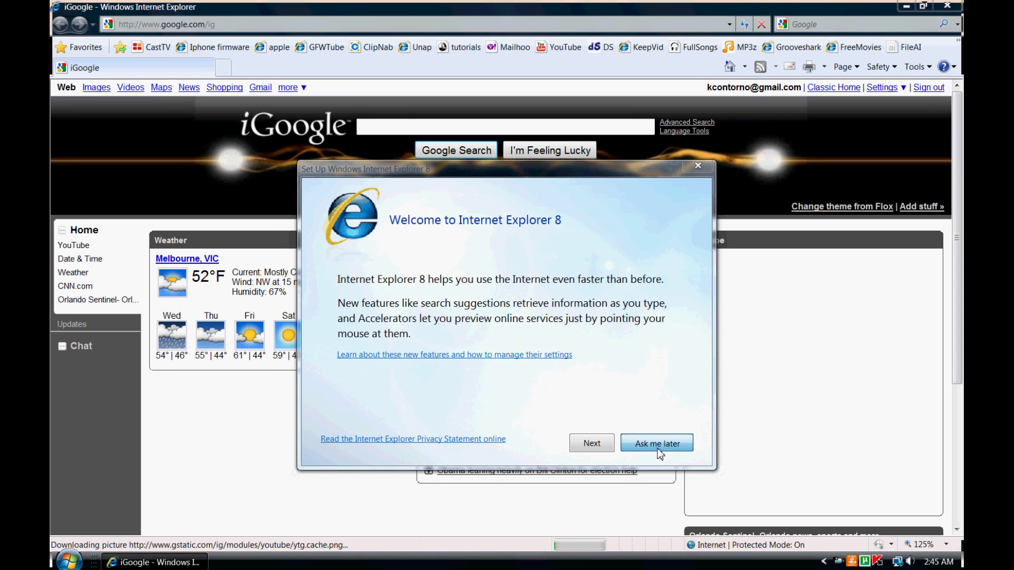
click(657, 444)
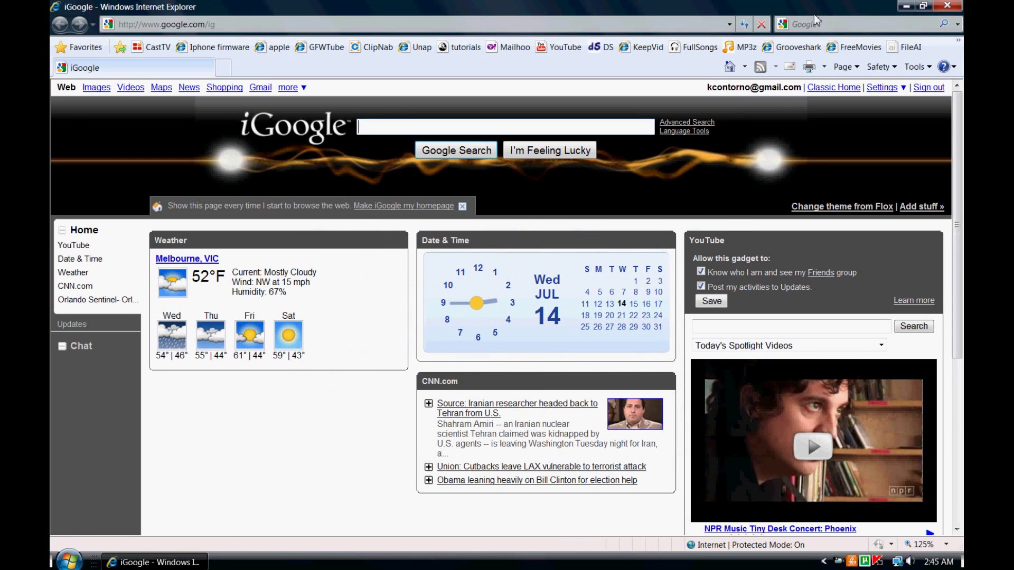
Search the web for 'file ai' and open the fileai.com result
click(805, 24)
text(file)
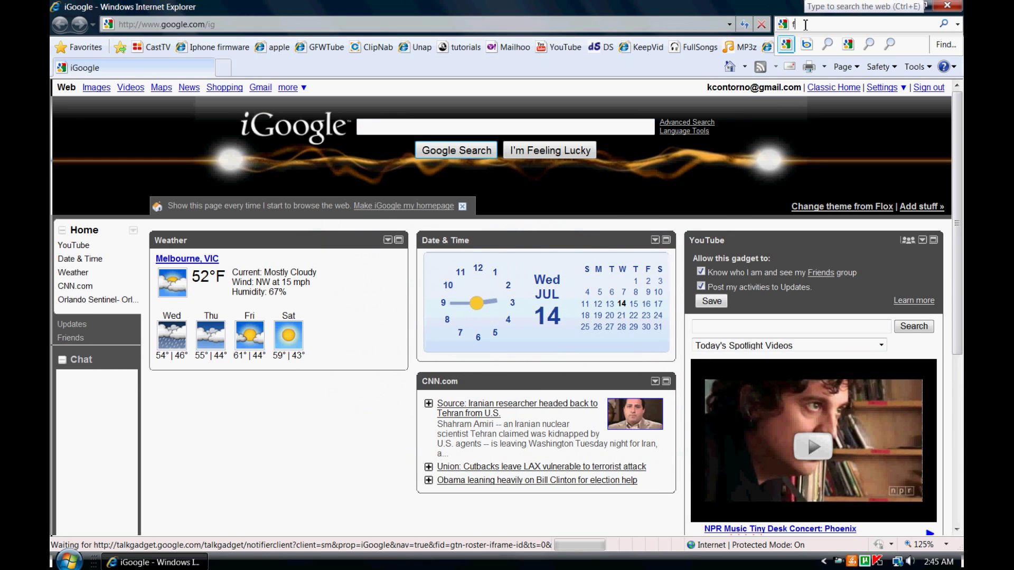
text( ai)
key(Return)
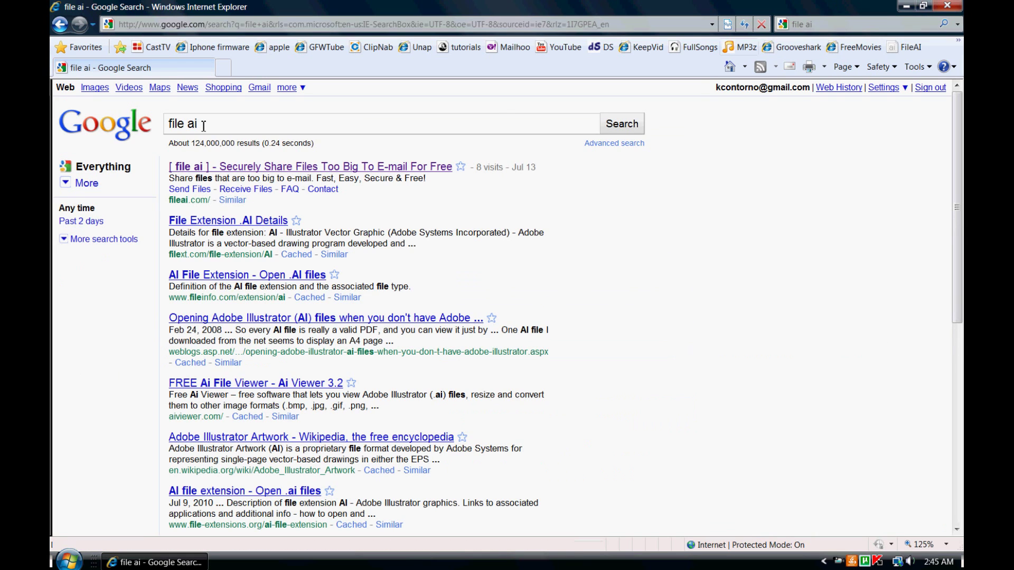
click(256, 171)
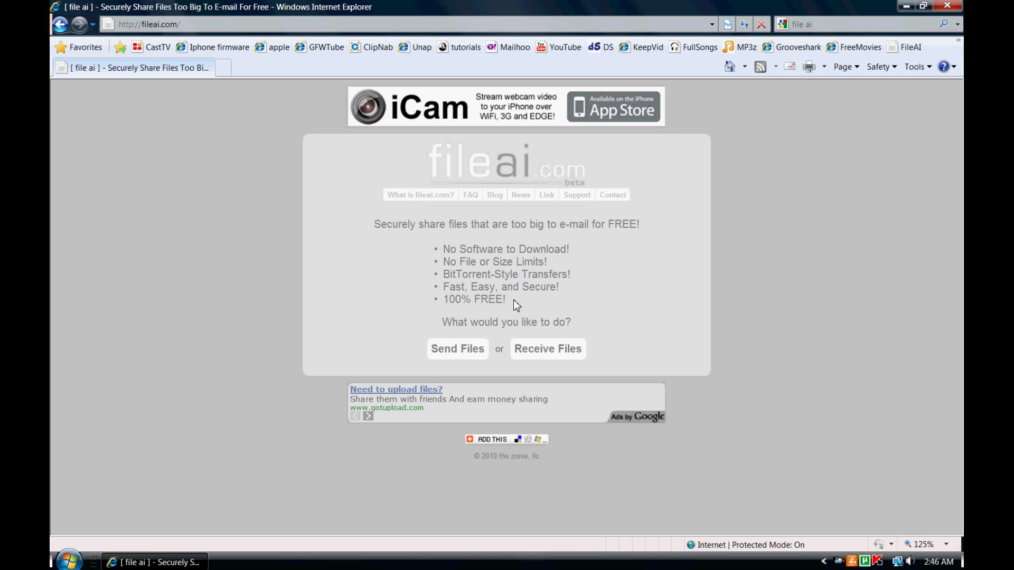
Start a Send Files transfer on fileai.com, then bring up the Start menu
click(468, 354)
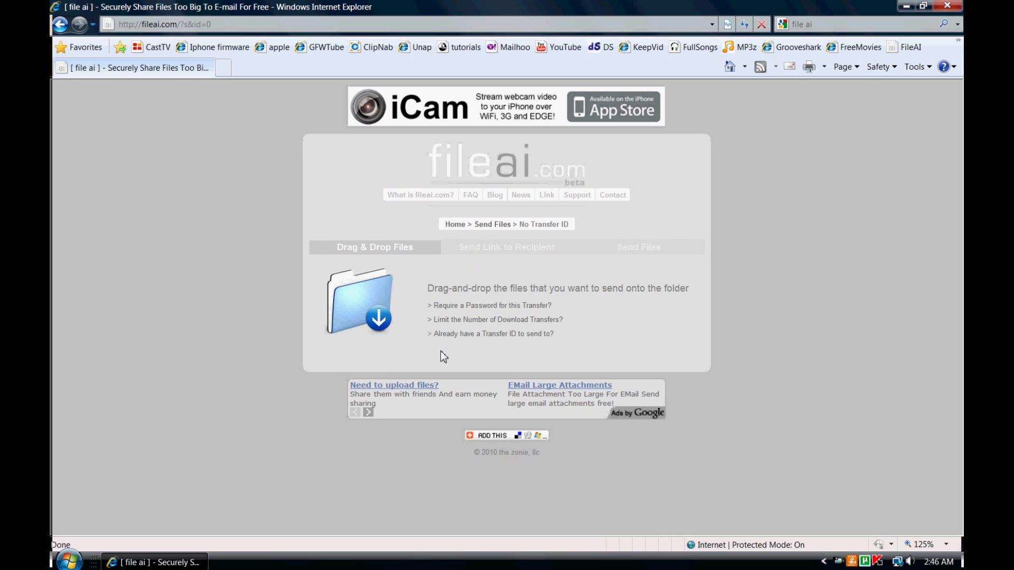
click(62, 564)
Browse to My Book (K:) > _Files > Book 1 > Vegas > rendered in Computer
click(274, 276)
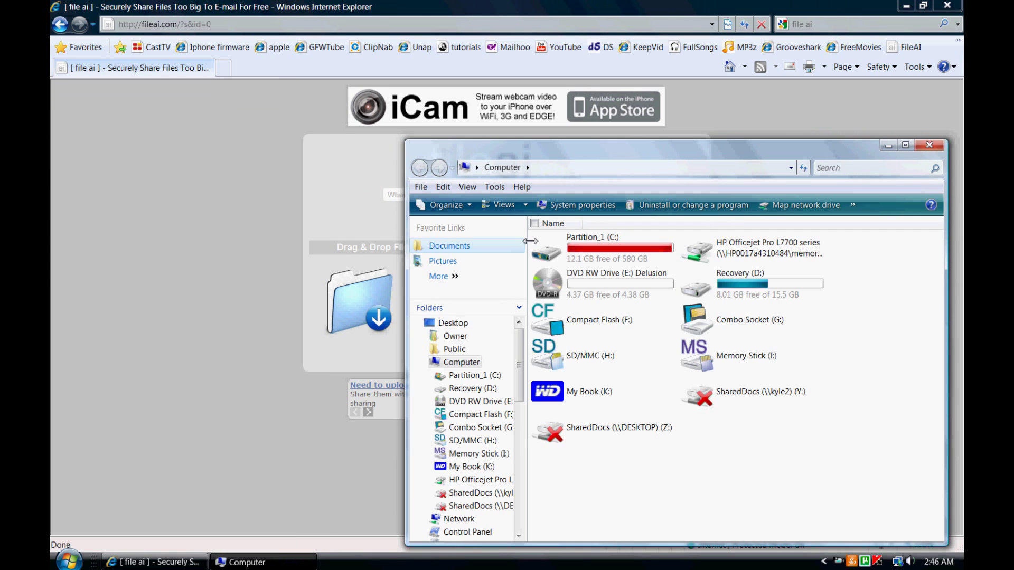
click(575, 397)
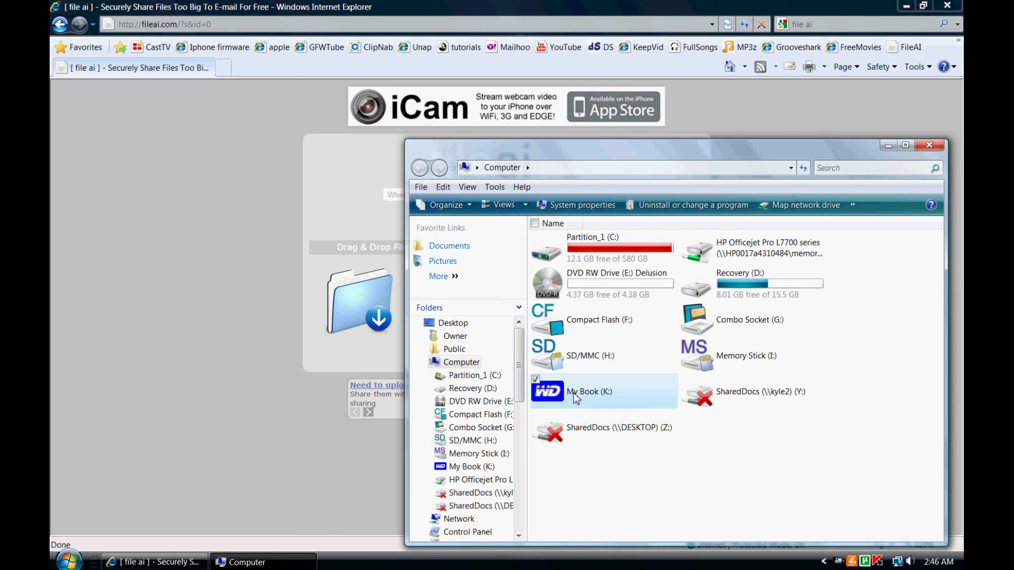
double_click(575, 398)
double_click(565, 236)
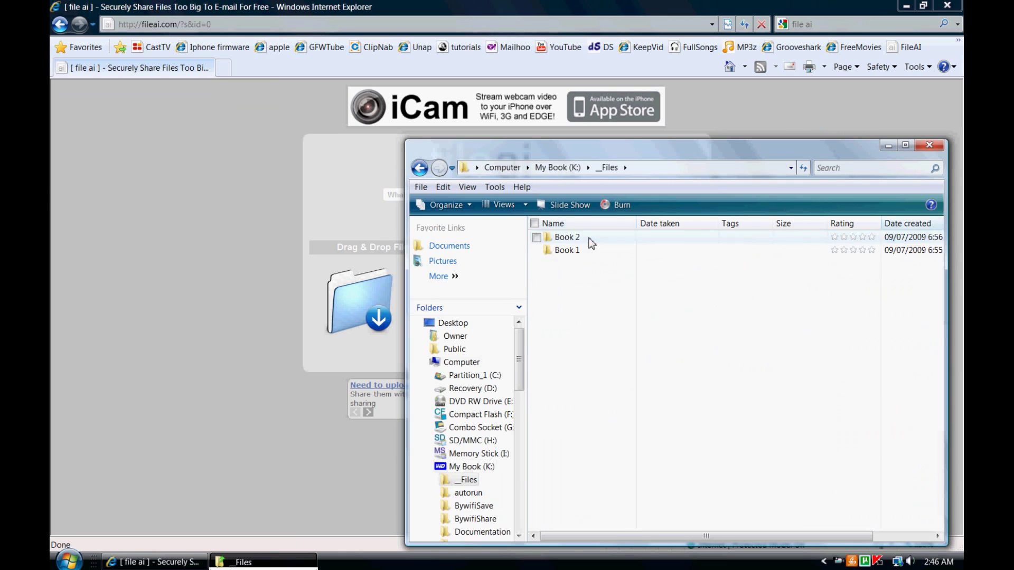
double_click(565, 250)
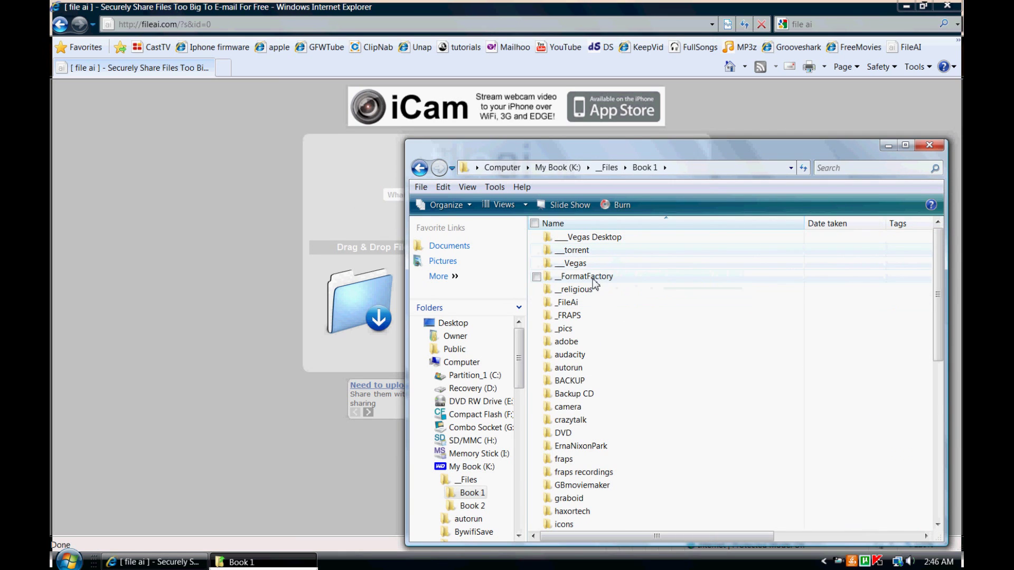
double_click(593, 264)
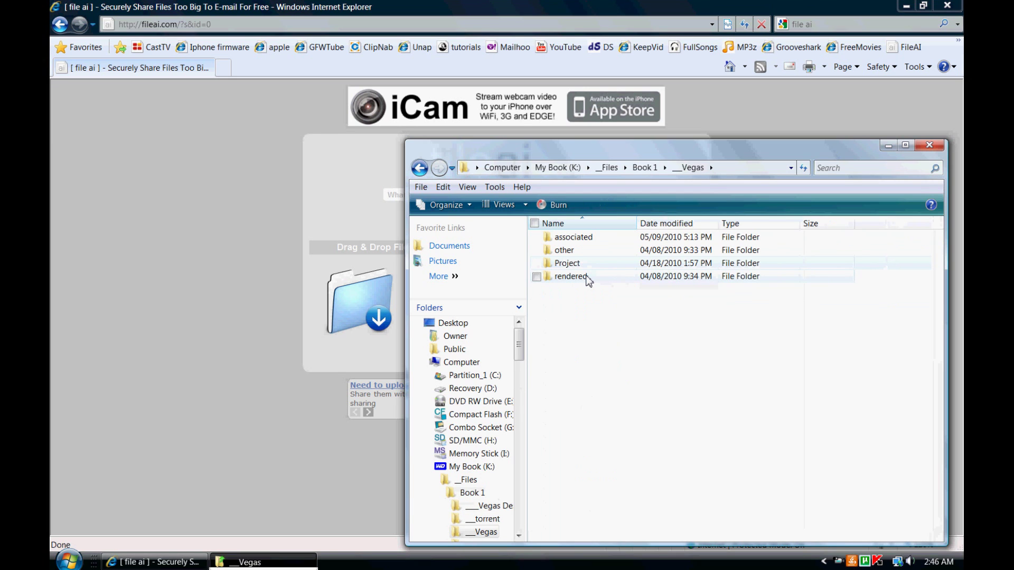
double_click(586, 276)
Preview the rendered .wmv video, close it, and drag it into the fileai transfer
double_click(587, 264)
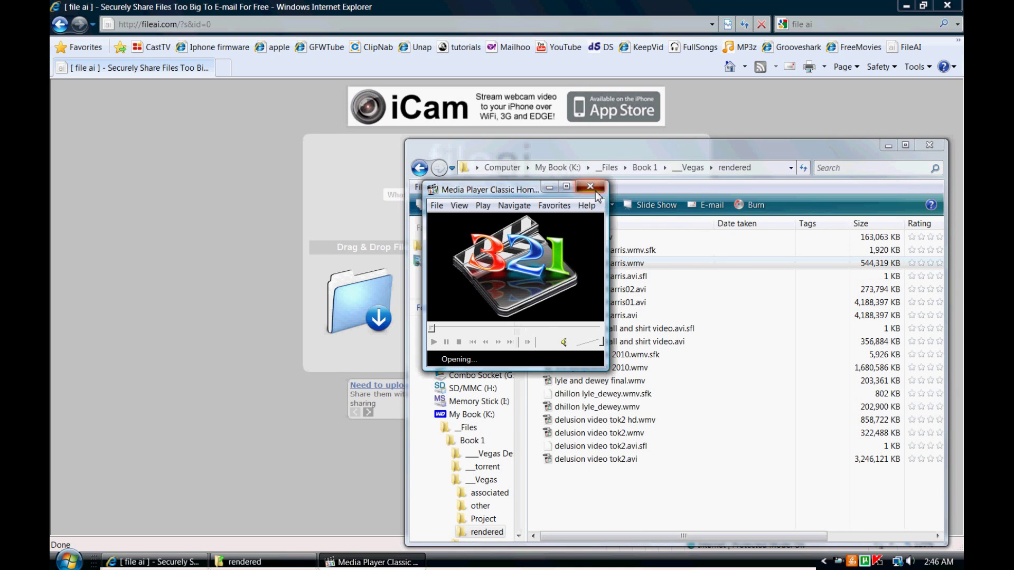
click(590, 186)
drag(576, 271, 359, 307)
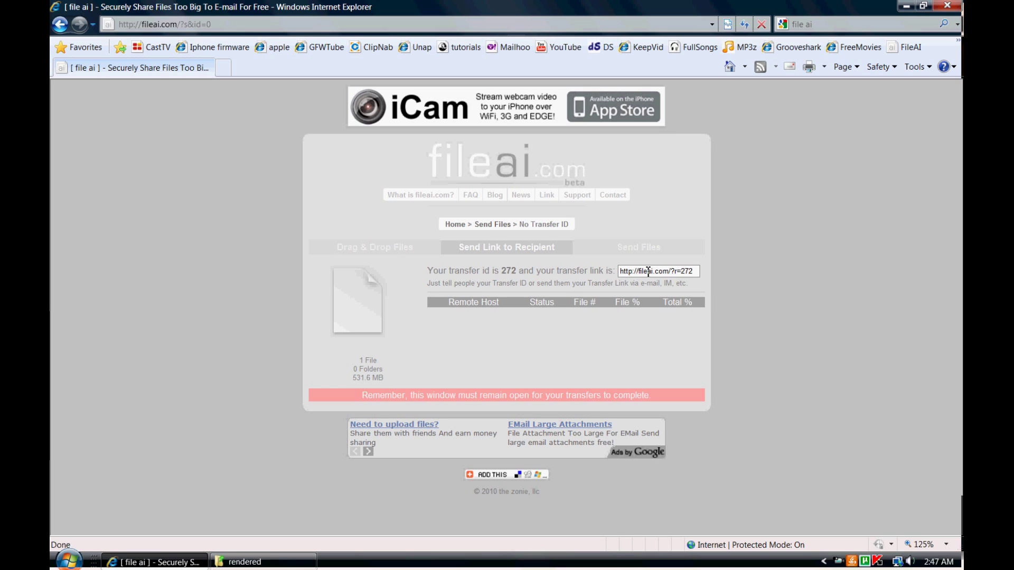
Copy the shareable transfer link to the clipboard
click(648, 270)
right_click(648, 272)
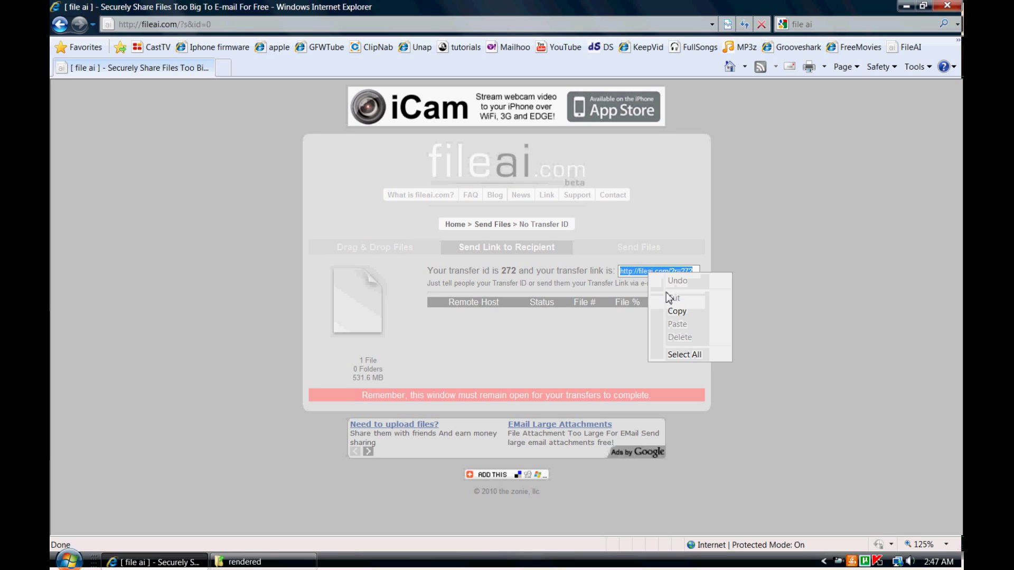
click(666, 311)
click(651, 331)
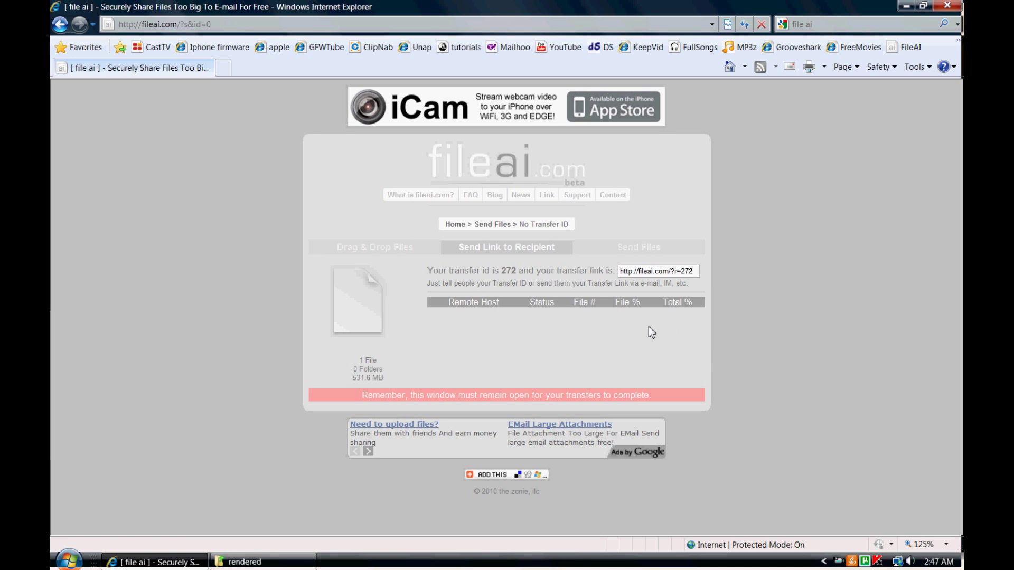
click(653, 273)
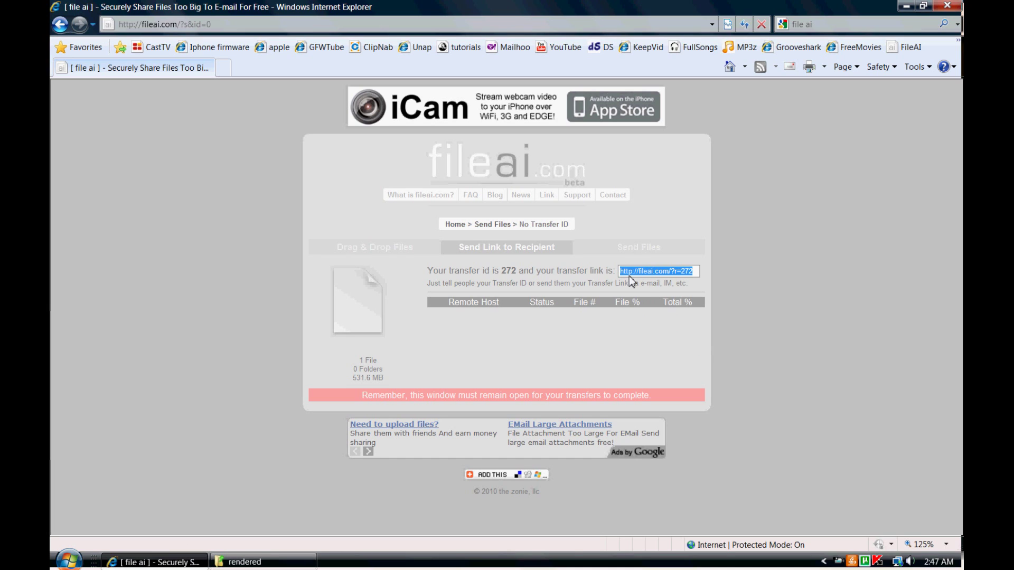
click(513, 270)
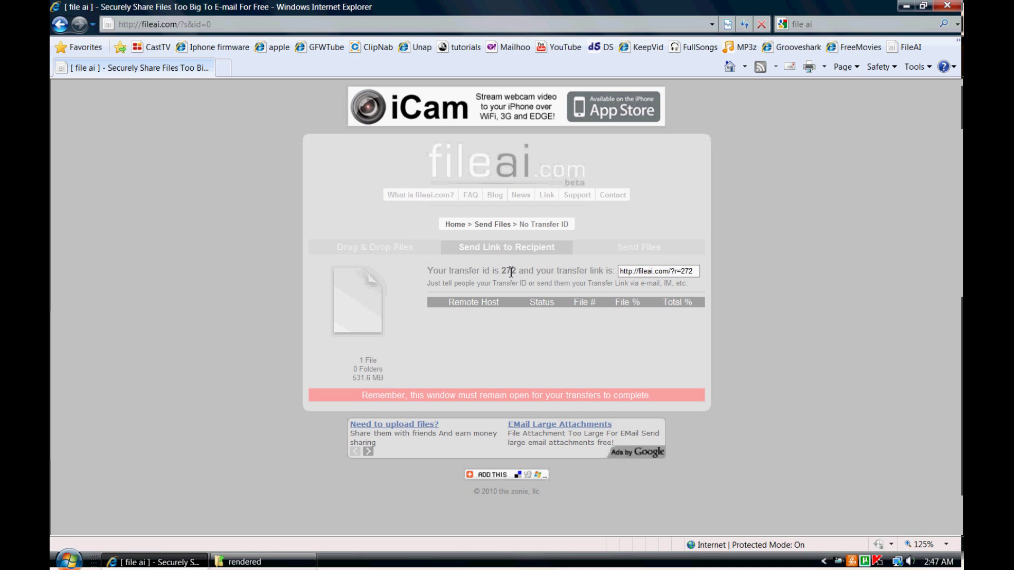
Copy the transfer ID 272
double_click(511, 271)
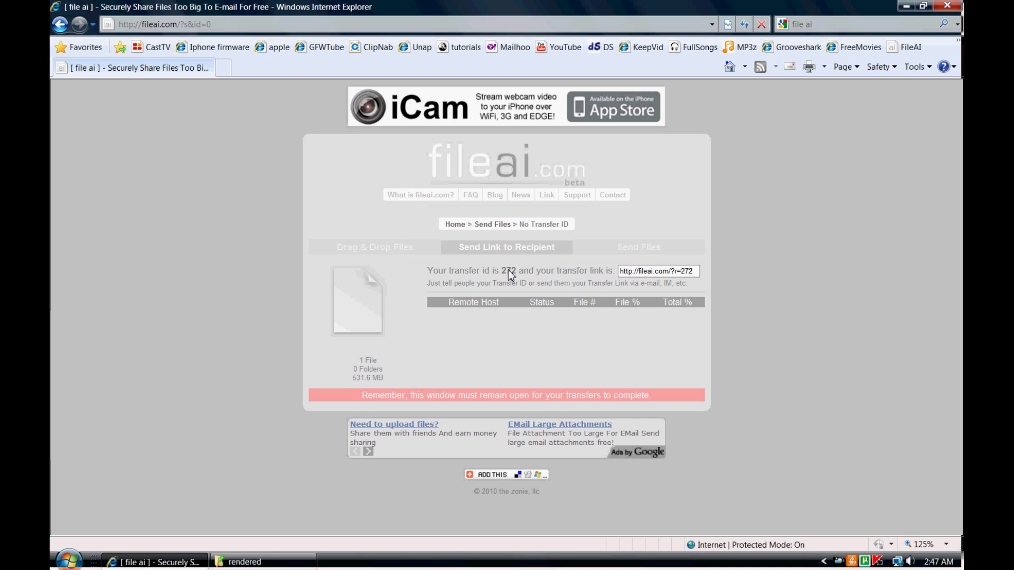
right_click(508, 270)
click(533, 295)
In a new tab, search 'file ai', open fileai.com and choose Receive Files
click(227, 69)
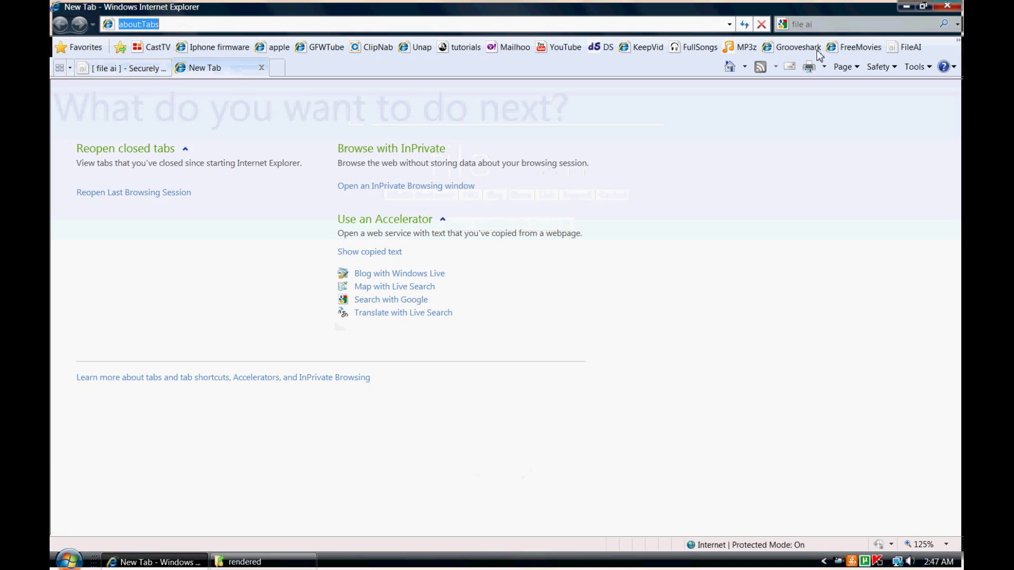
click(811, 24)
key(Return)
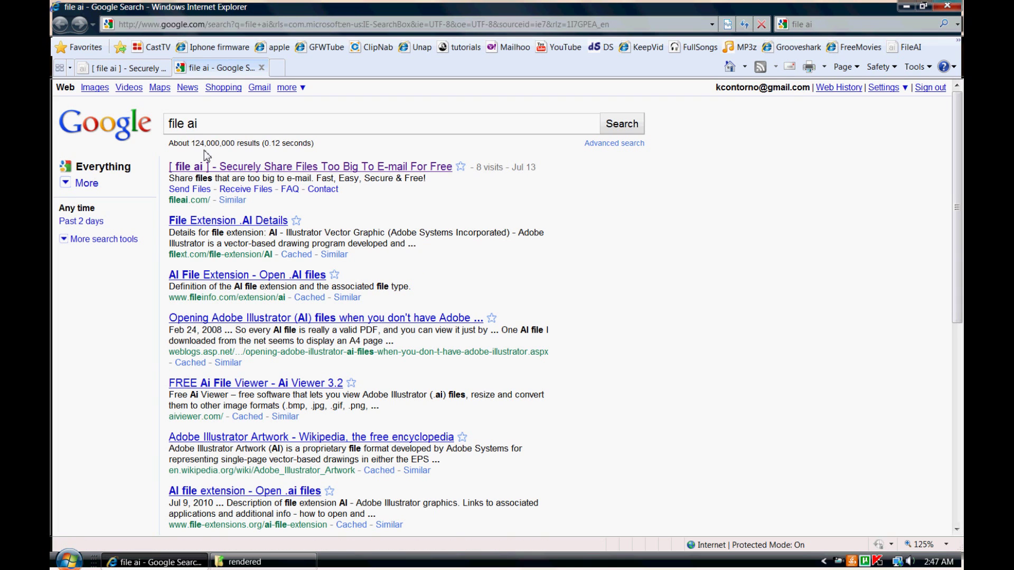
click(214, 168)
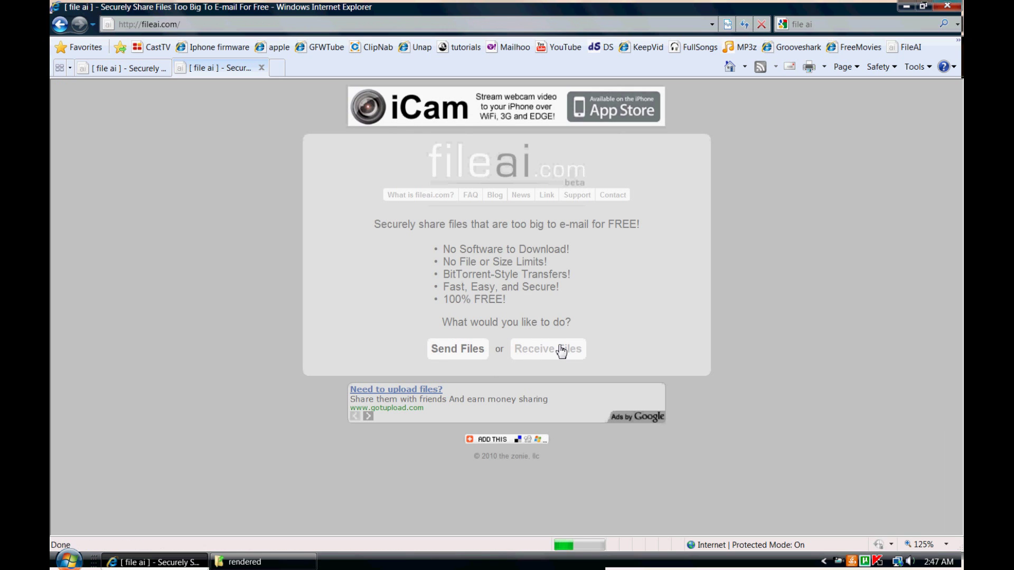
click(559, 351)
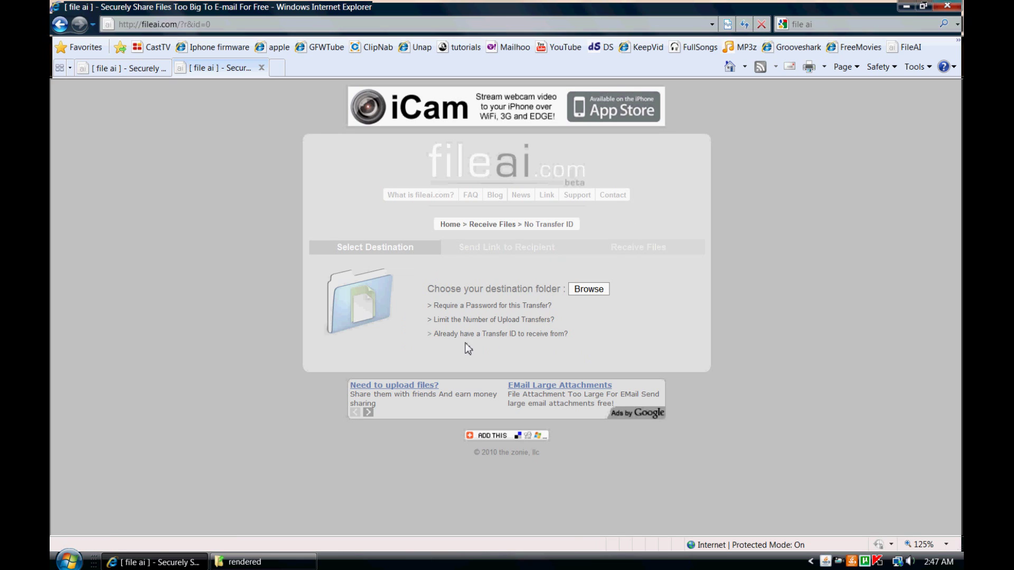
Paste transfer ID 272 into the existing-transfer-ID field and continue
click(556, 337)
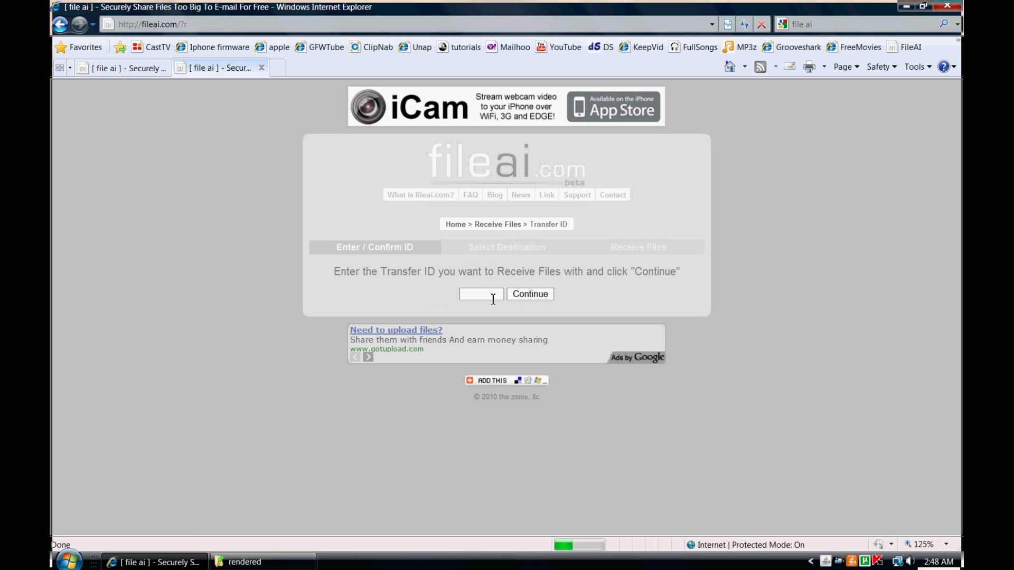
right_click(490, 297)
click(521, 350)
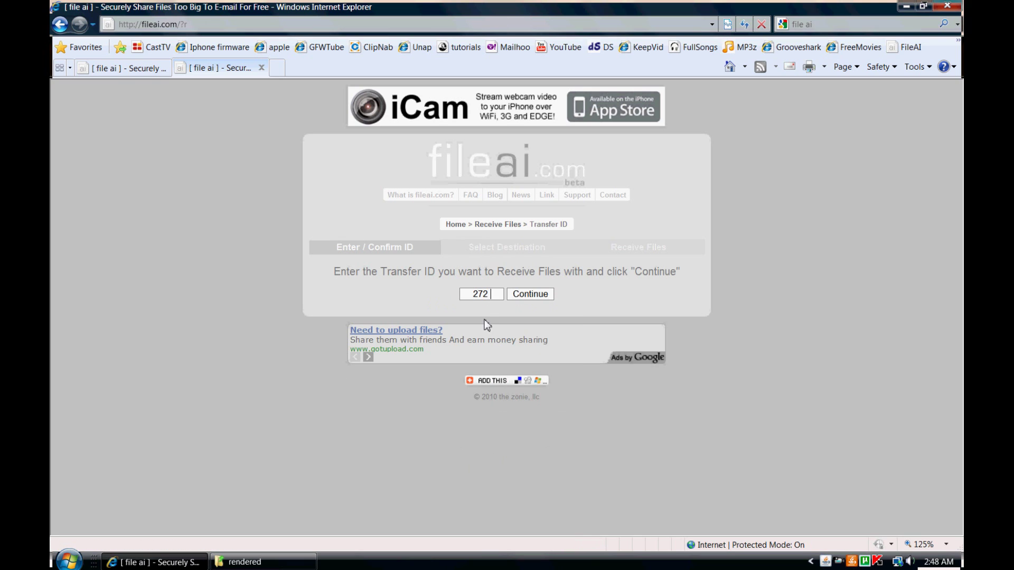
click(530, 294)
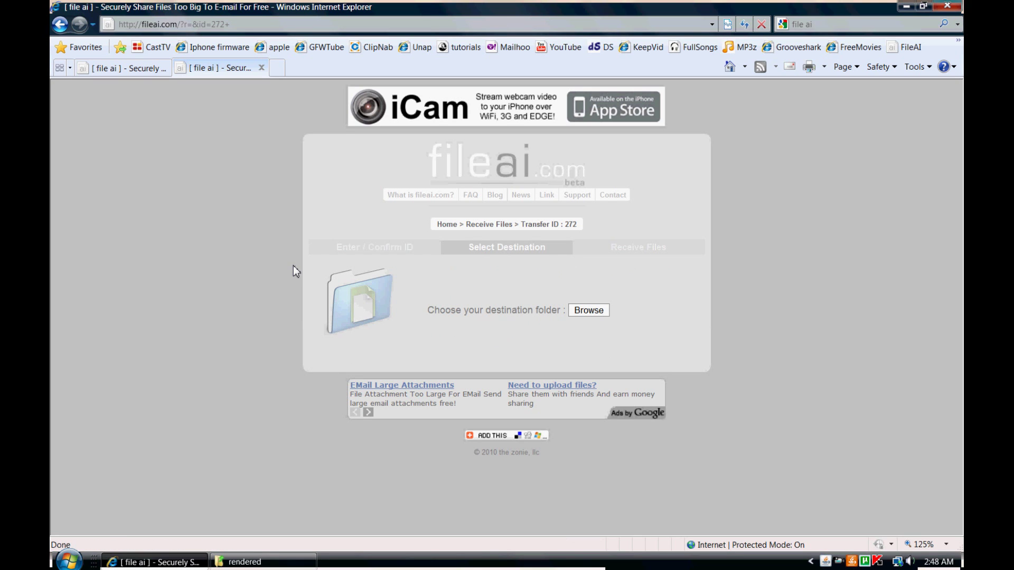
Choose the Desktop as destination folder so the 531.6 MB video starts downloading
click(593, 310)
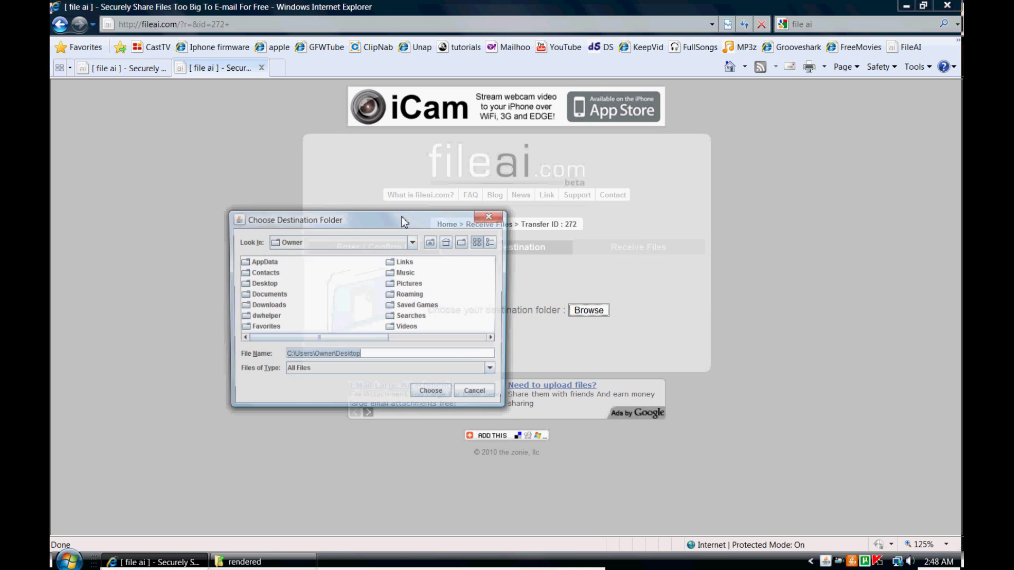
click(434, 241)
click(434, 241)
click(434, 241)
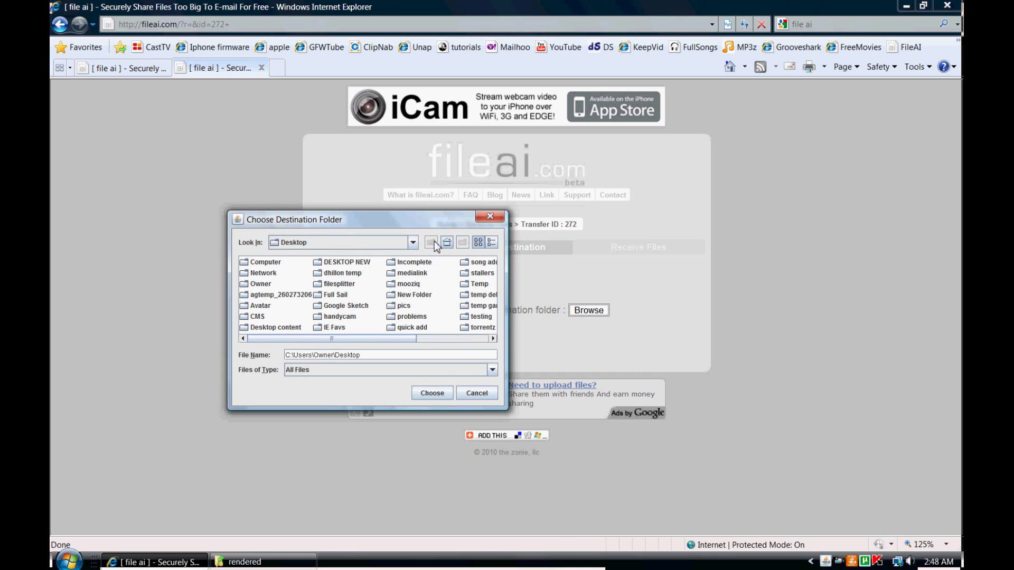
click(442, 395)
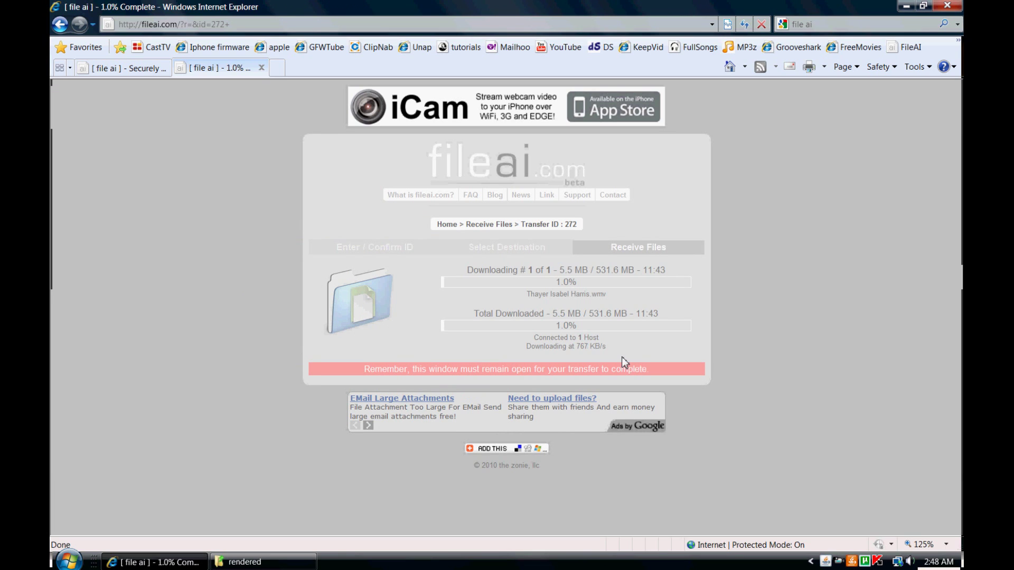
Switch to the first tab to see transfer 272 running at 4.6%
click(147, 75)
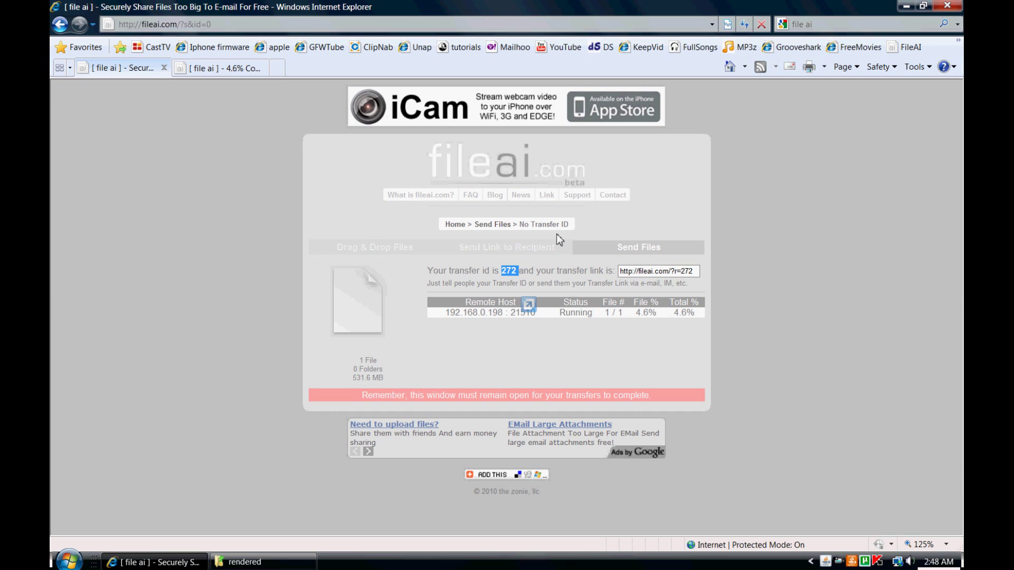
Check the receiving tab's download progress at about 8.6%, then close that tab
click(189, 66)
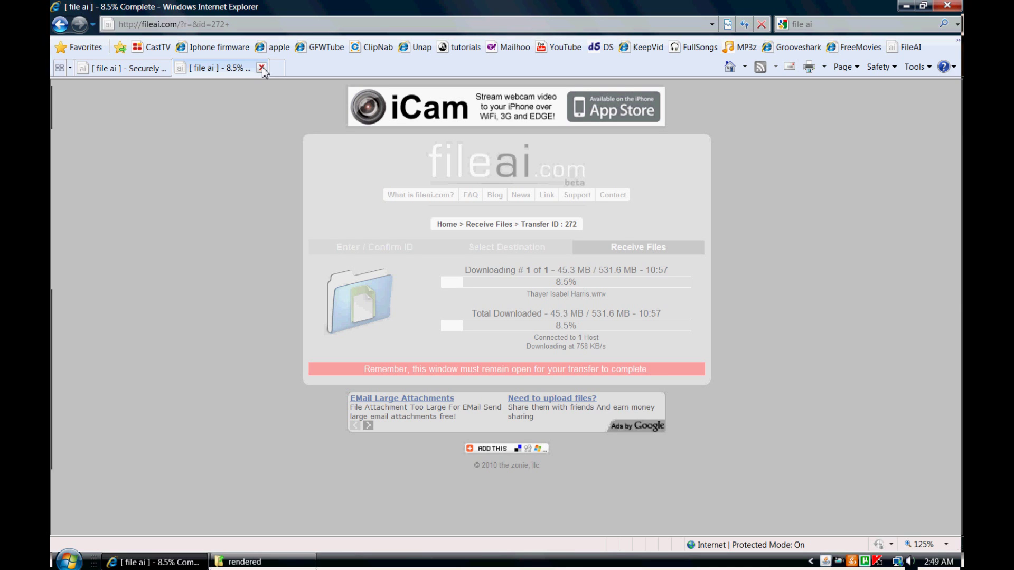
click(261, 67)
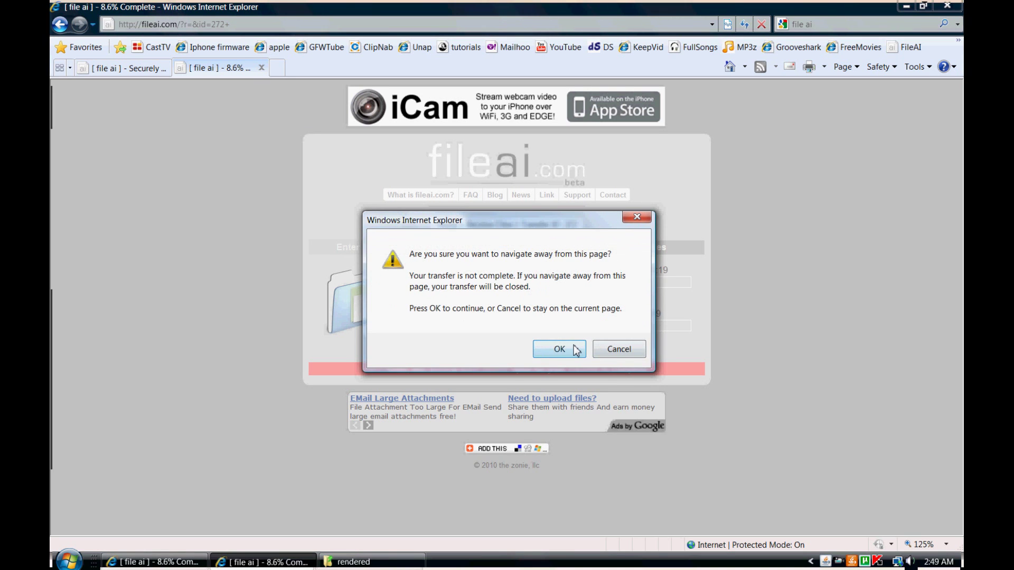
Confirm leaving the page to end the download, then deselect the ID on the sending page
click(576, 349)
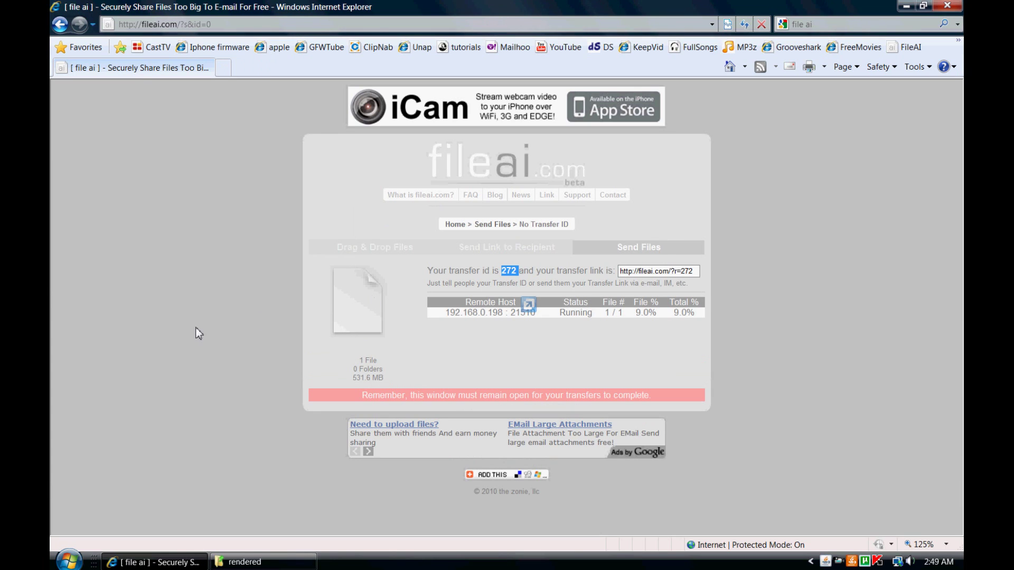
click(503, 320)
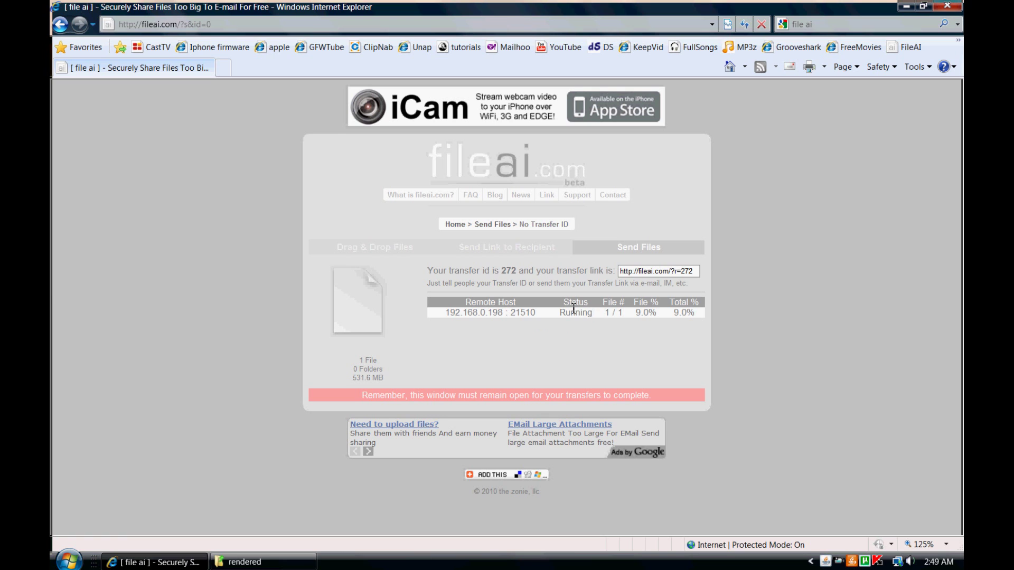
In a new tab, search Google for 'file ai' and open fileai.com
click(229, 68)
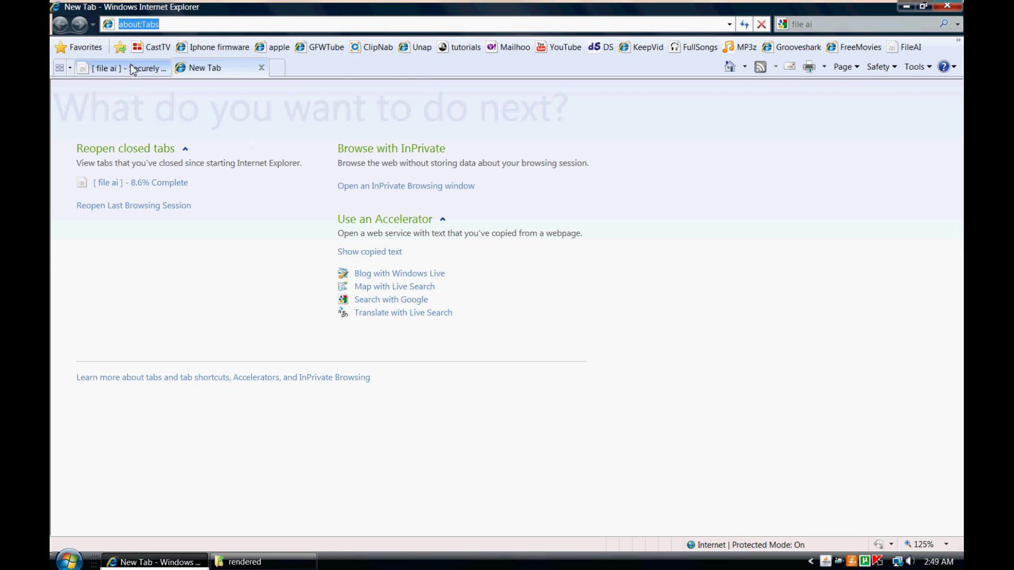
click(136, 69)
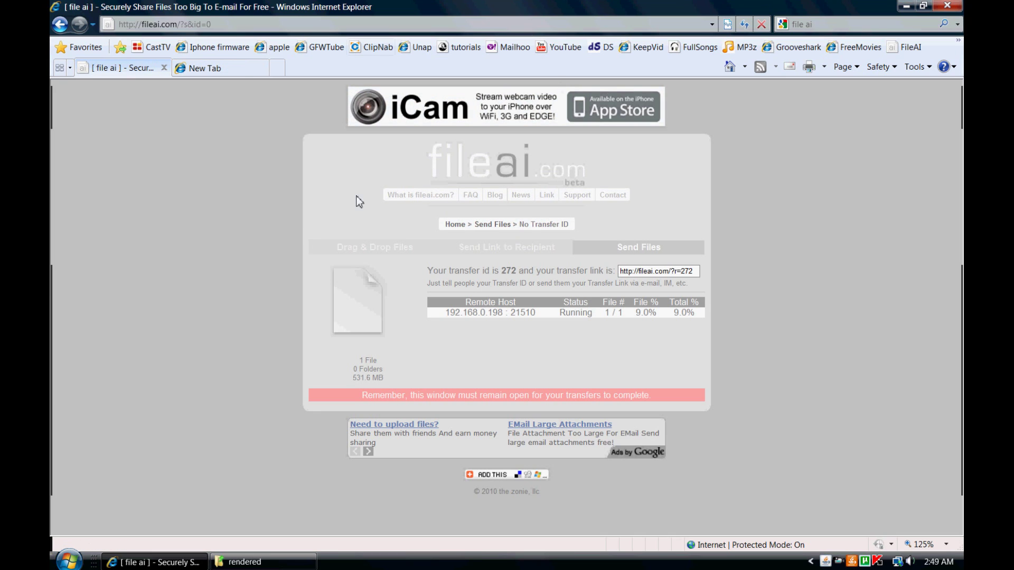
click(232, 71)
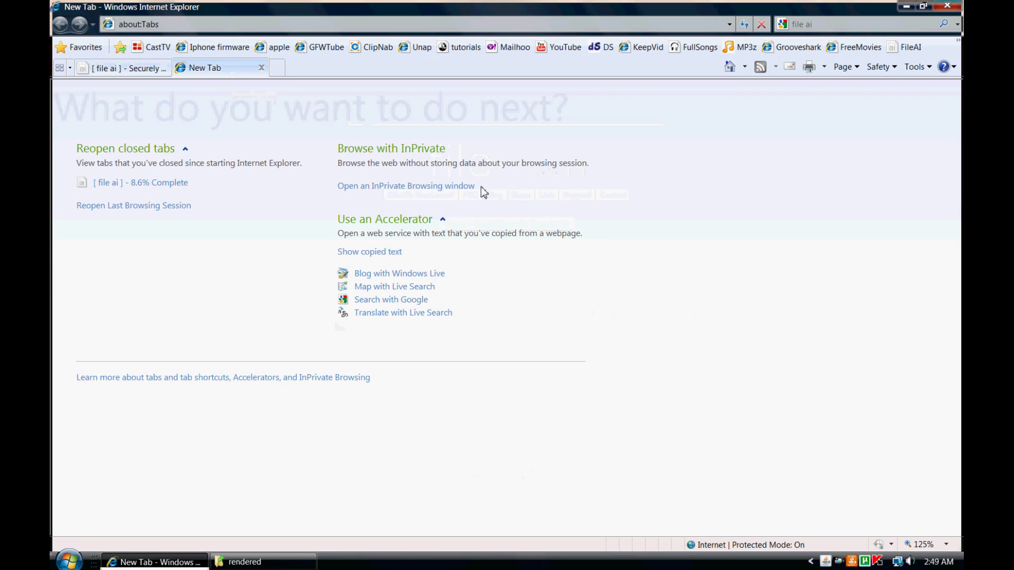
click(816, 27)
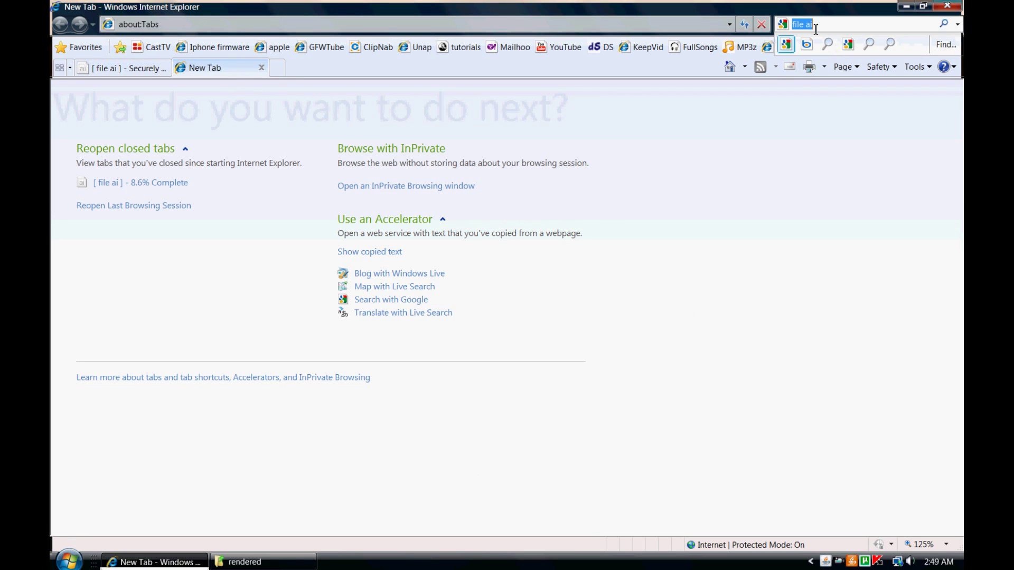
key(Return)
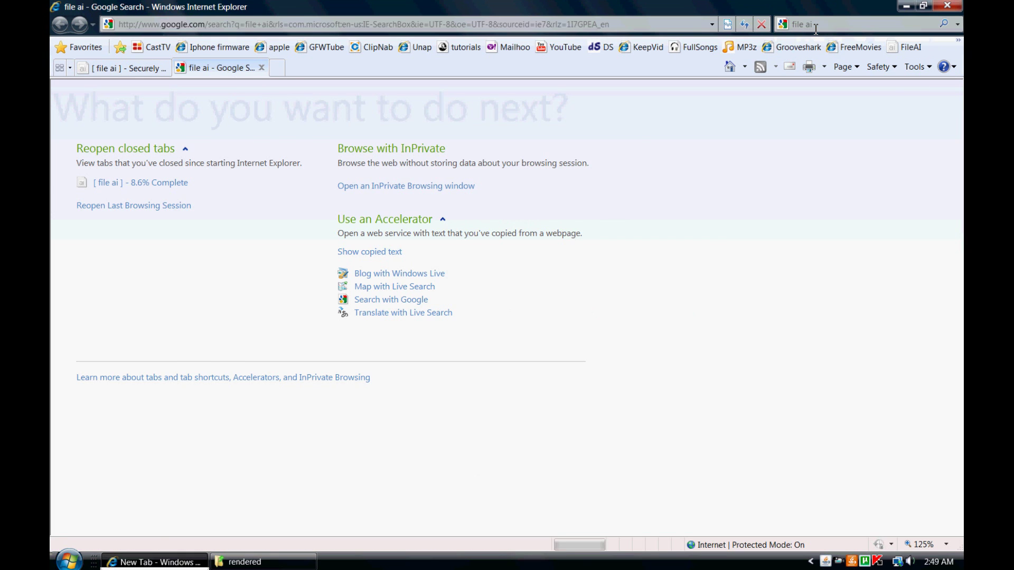
click(429, 169)
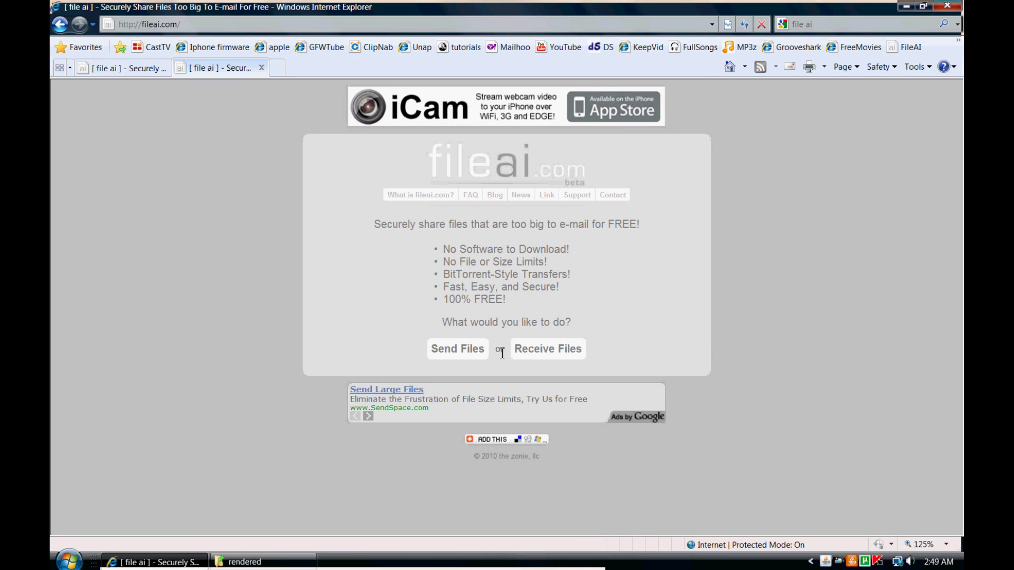
Under Receive Files, paste existing transfer ID 272 and continue to choosing a destination
click(531, 353)
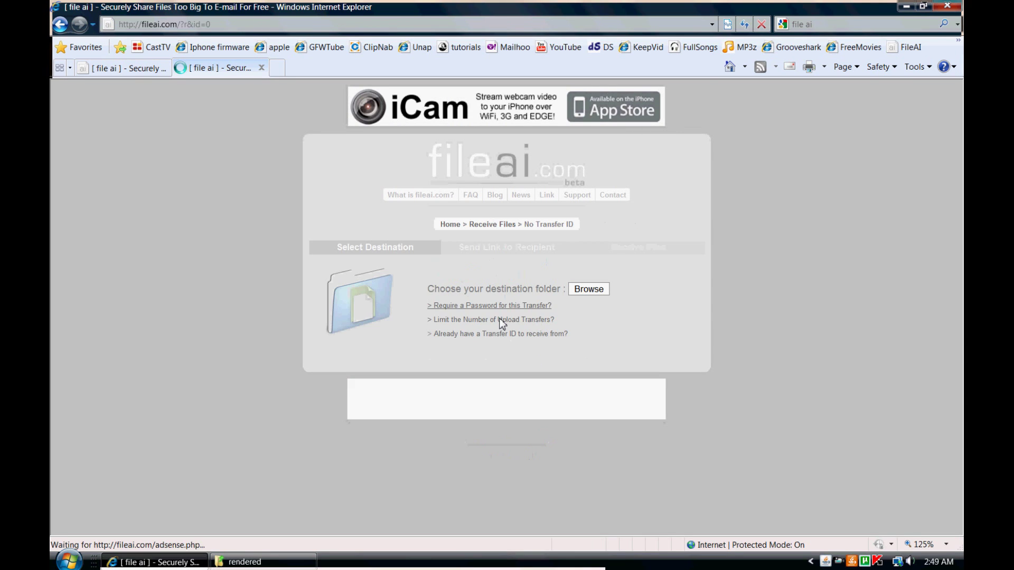
click(467, 336)
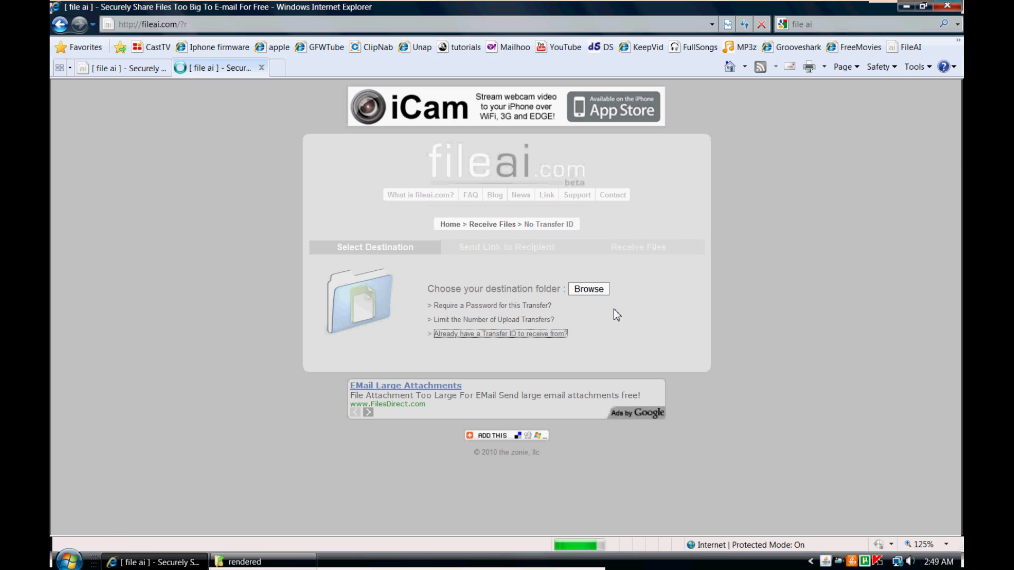
right_click(481, 296)
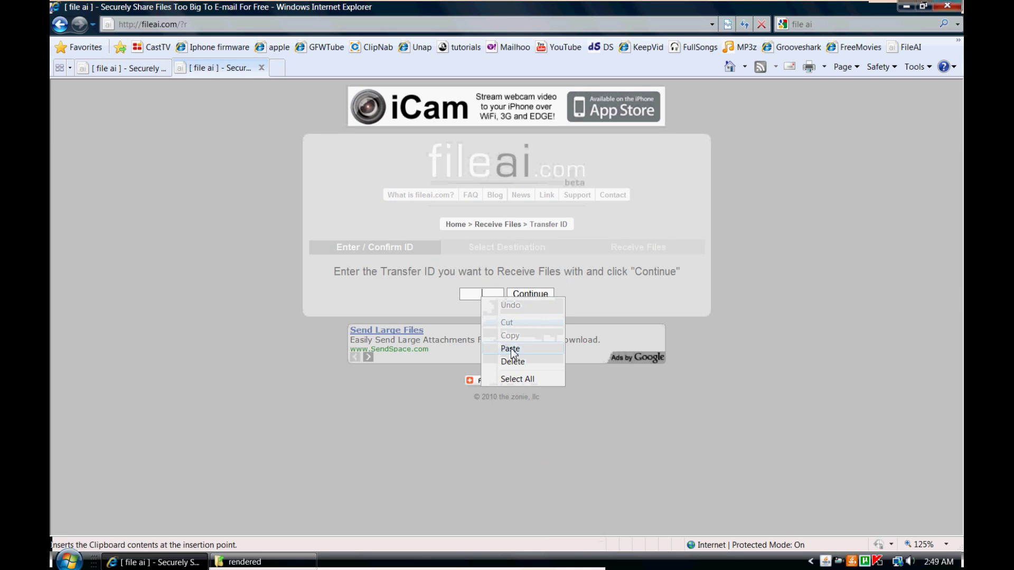
click(506, 343)
click(526, 296)
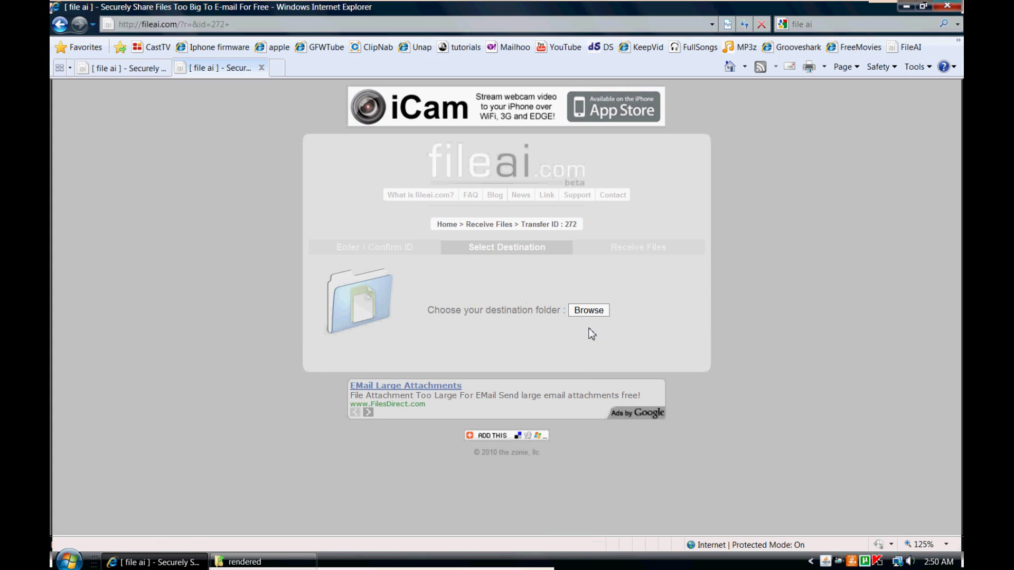
click(585, 311)
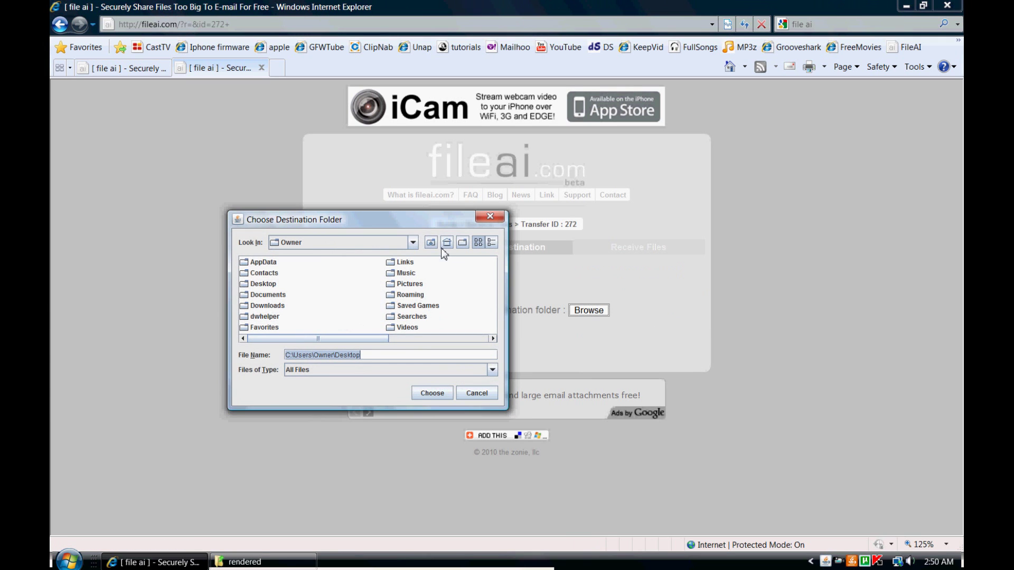
Choose the Desktop folder as destination so transfer 272 resumes downloading
click(432, 244)
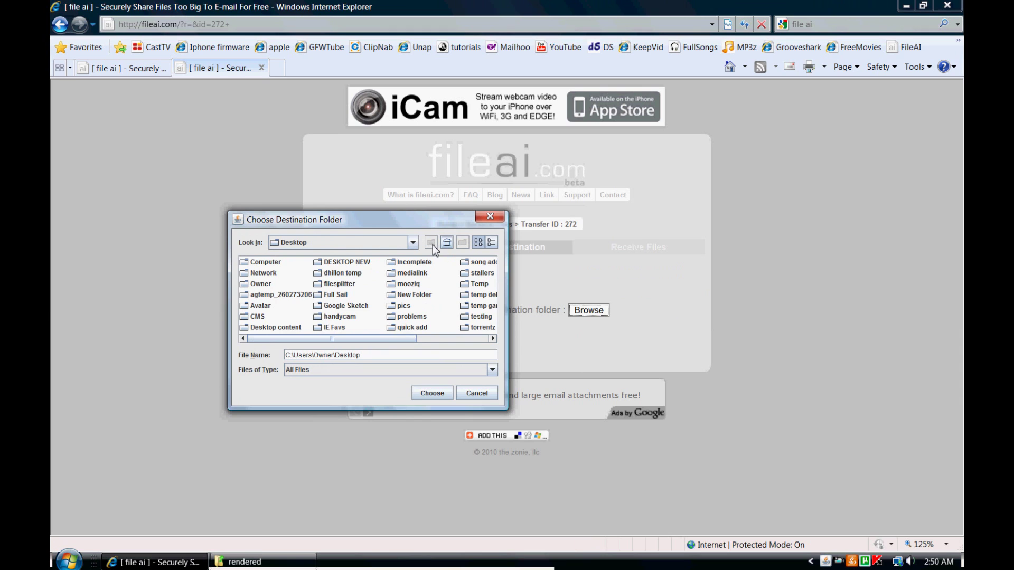
click(439, 392)
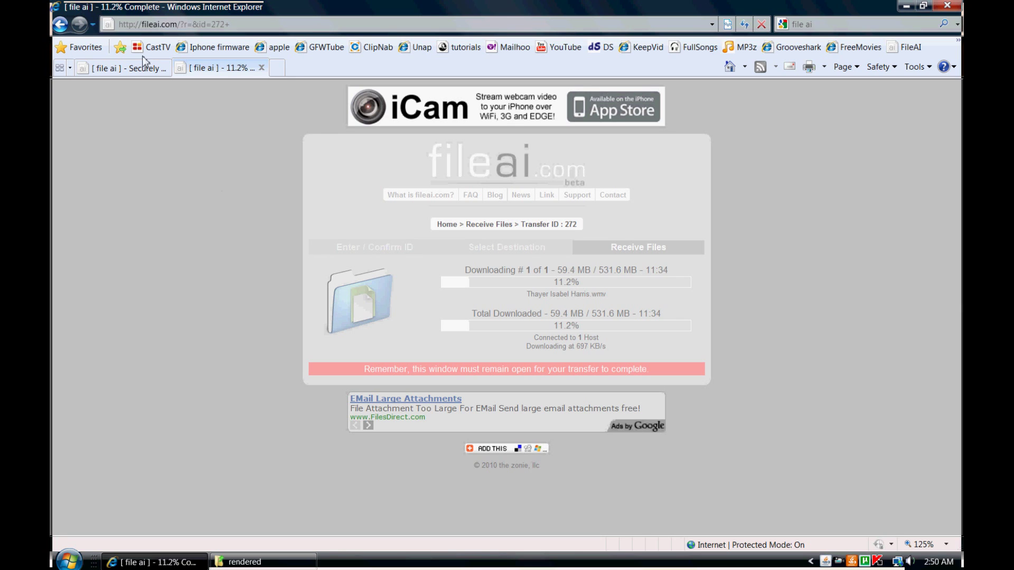
Compare with the sending page's transfer table, then close the receiving tab and confirm leaving
click(132, 69)
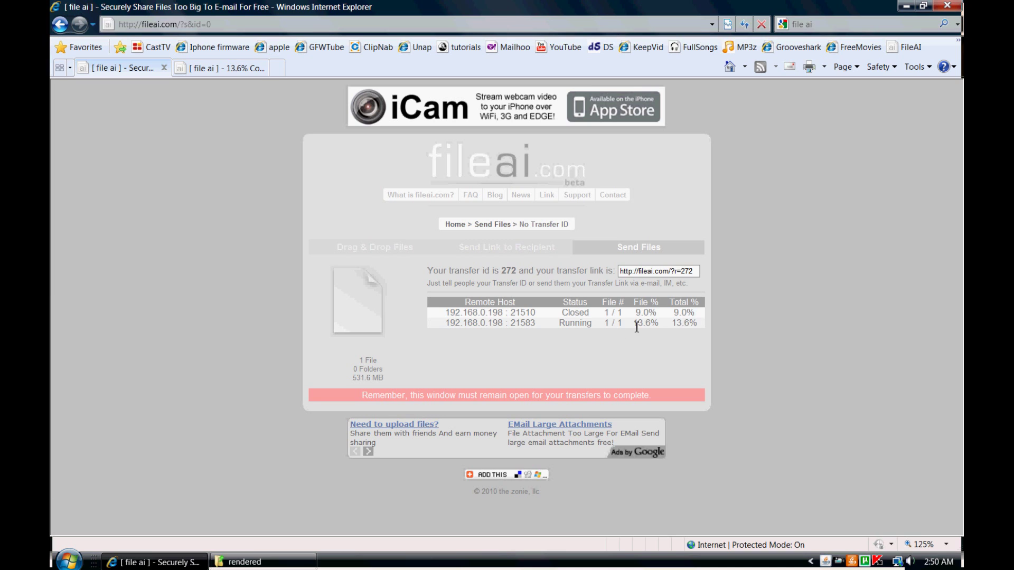
click(232, 68)
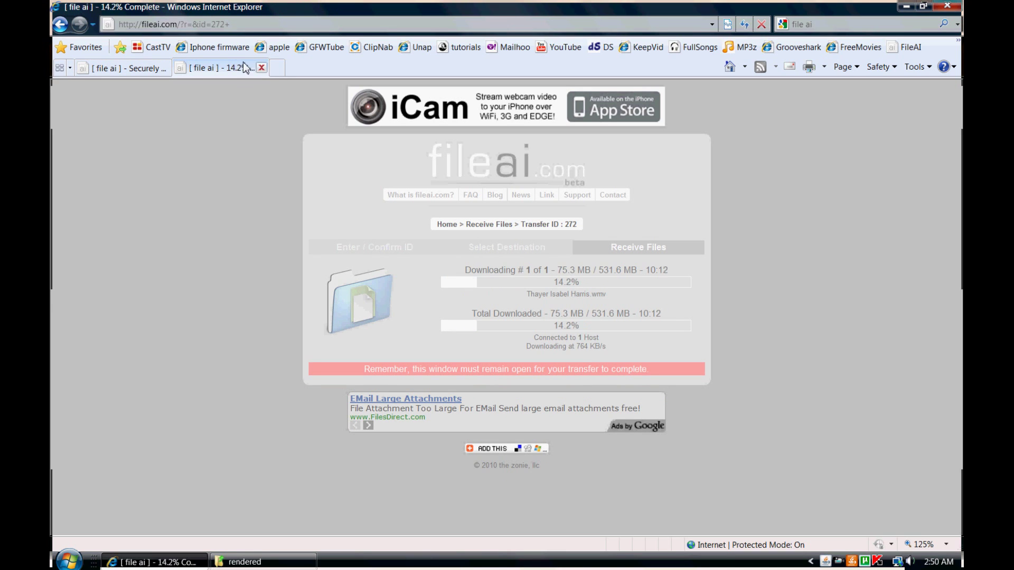
click(259, 70)
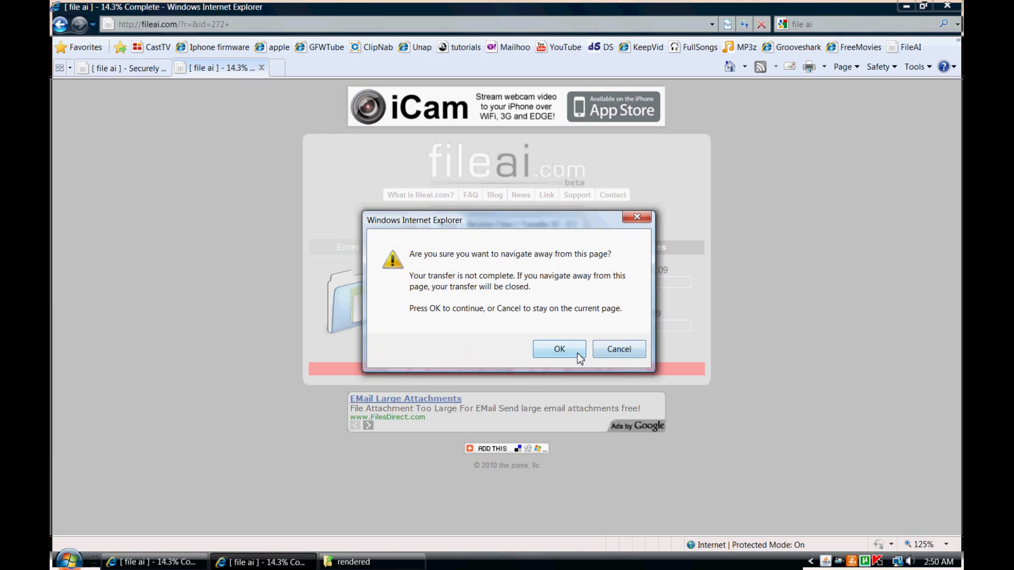
click(578, 352)
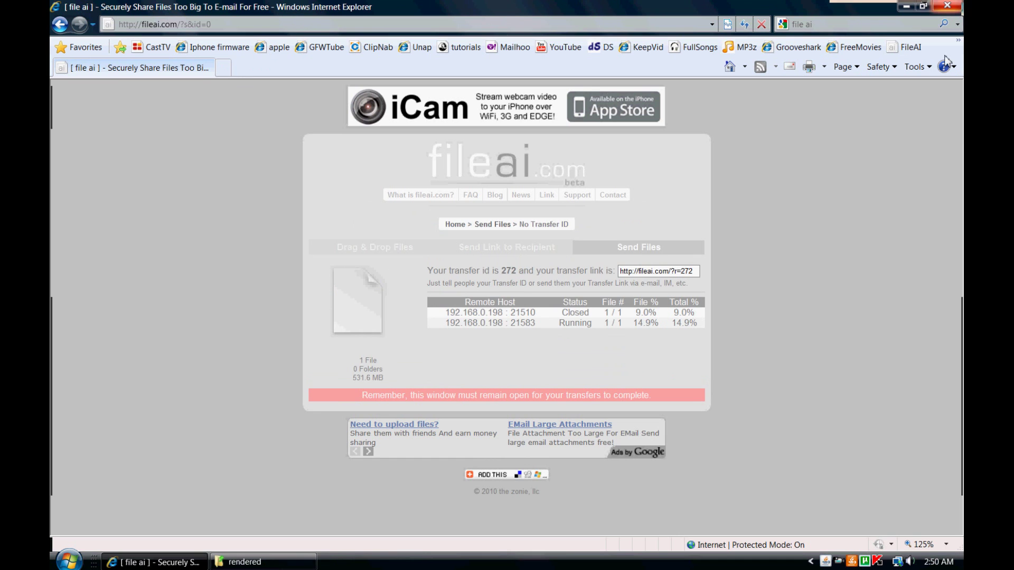
Close Internet Explorer and the rendered folder's Explorer window, leaving only the desktop
click(580, 351)
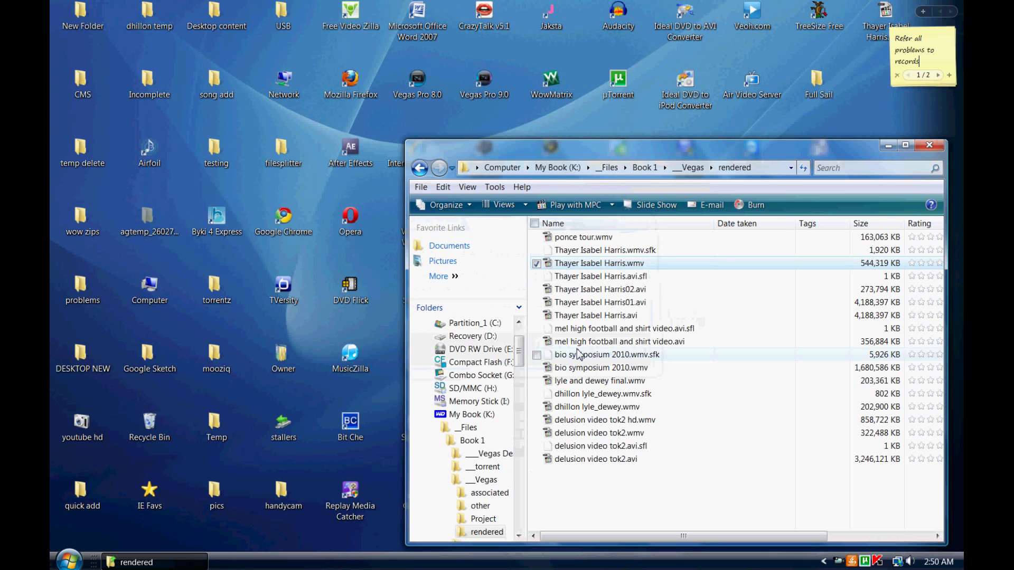
click(929, 145)
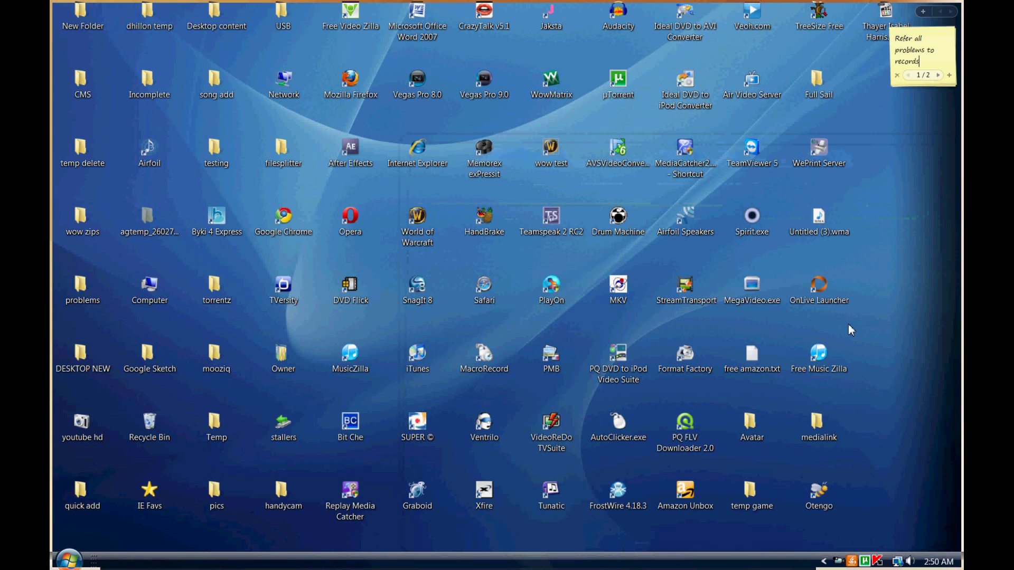